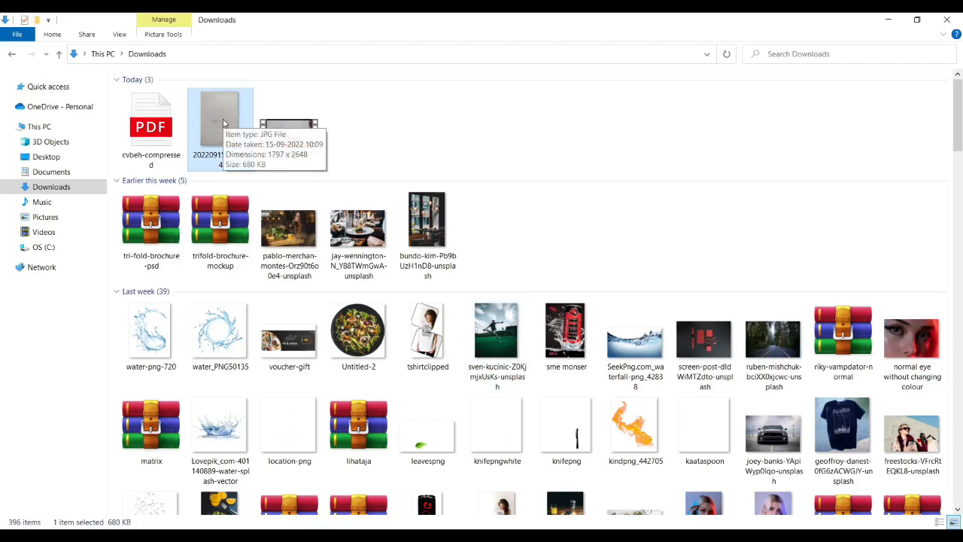
Open the signature photo 20220915_100954 from Downloads in Adobe Photoshop 2021
right_click(223, 122)
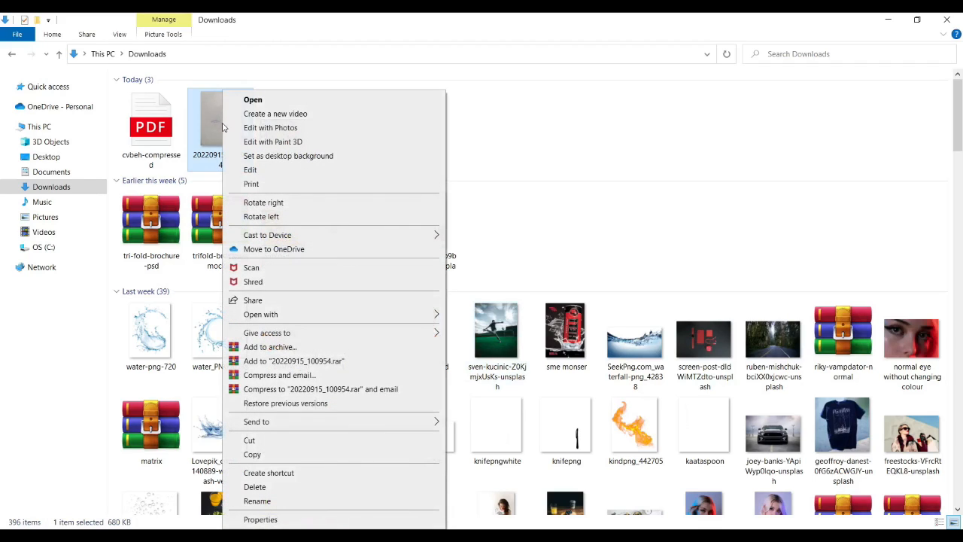
mouse_move(328, 319)
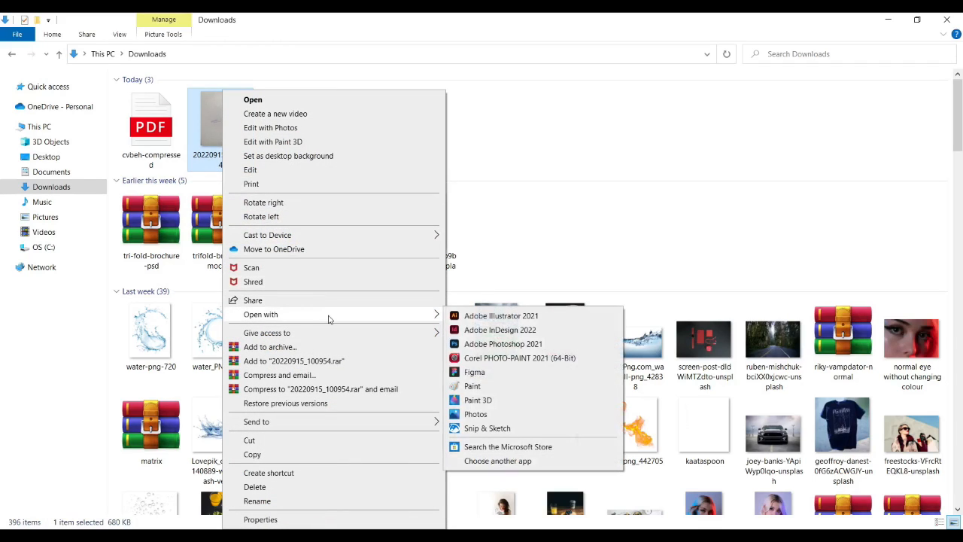
click(500, 344)
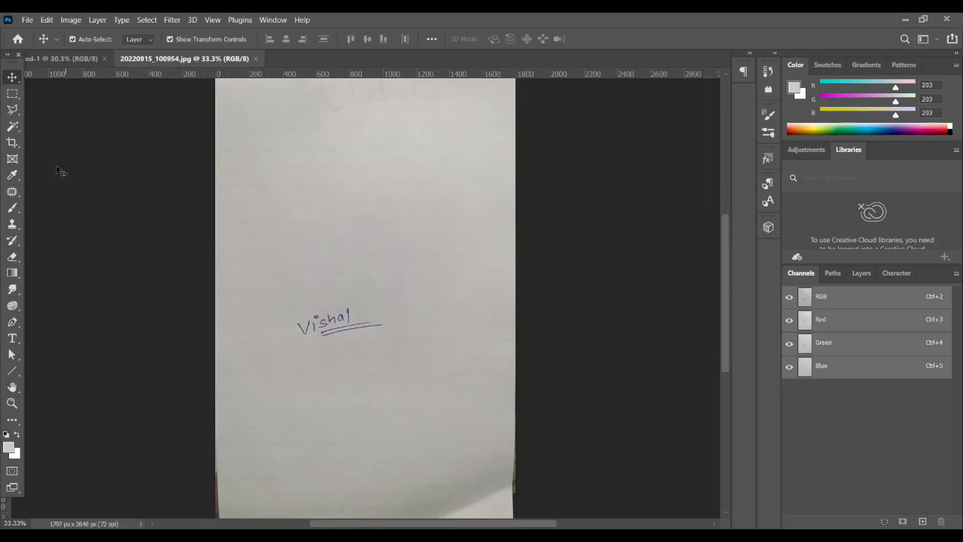
Crop the photo closely around the handwritten signature, to about 812 × 493 px
click(12, 142)
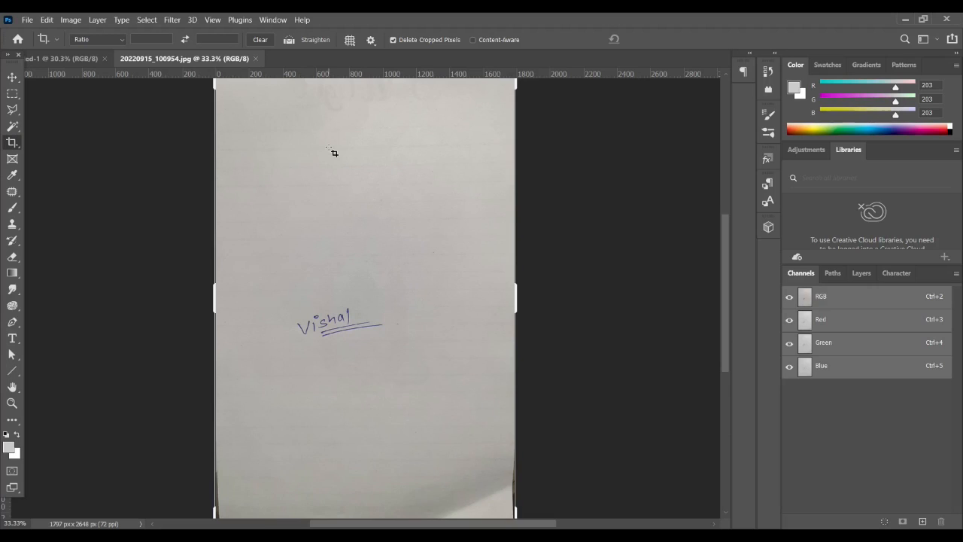
scroll(333, 153, down, 1)
drag(353, 85, 341, 173)
drag(348, 369, 346, 306)
drag(240, 279, 259, 277)
drag(459, 274, 416, 274)
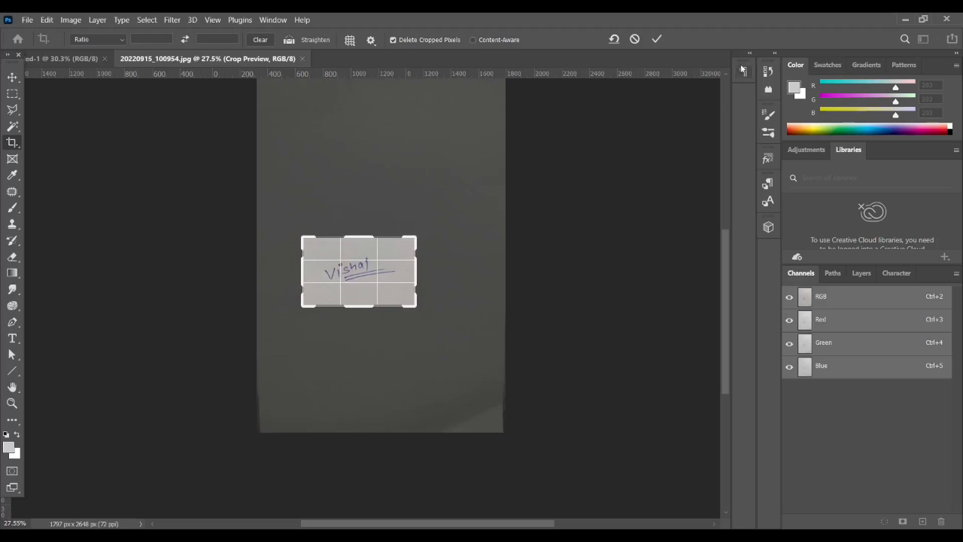
click(657, 40)
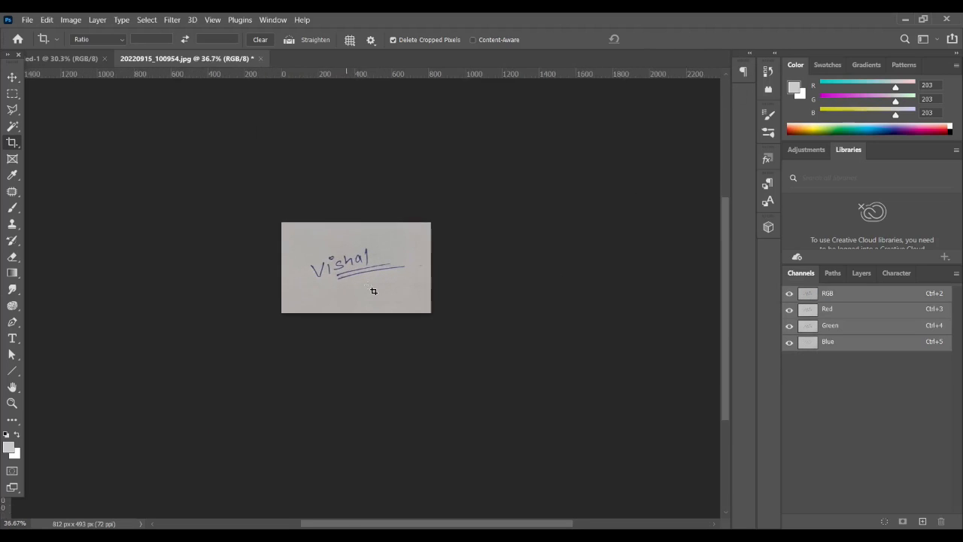
key(ctrl+0)
click(13, 79)
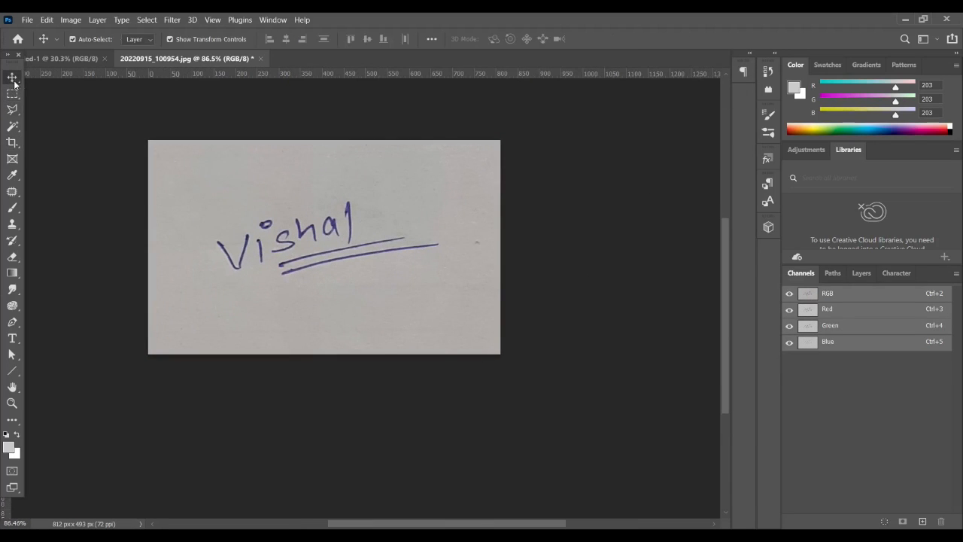
Compare the Red, Green and Blue channels of the signature and leave only the Green channel selected
scroll(249, 260, up, 1)
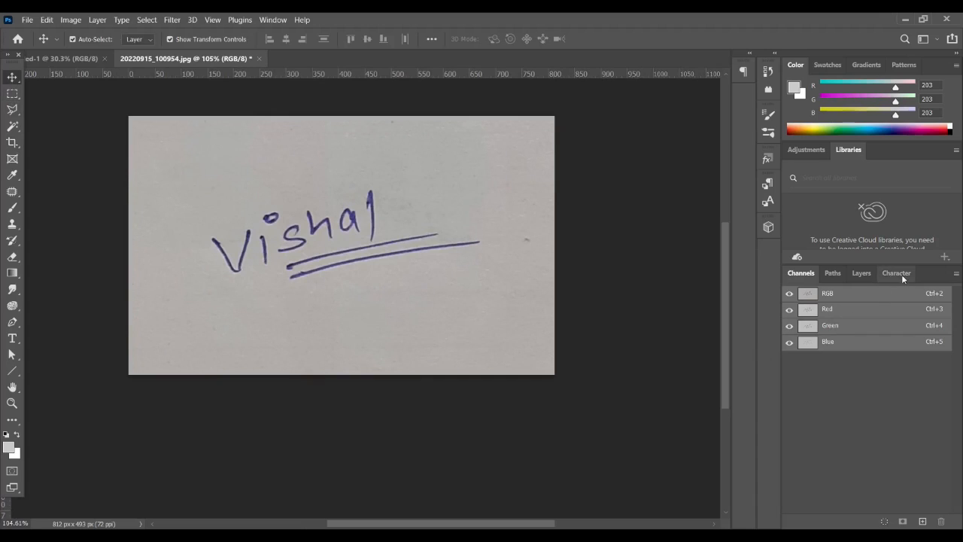
click(840, 310)
click(844, 328)
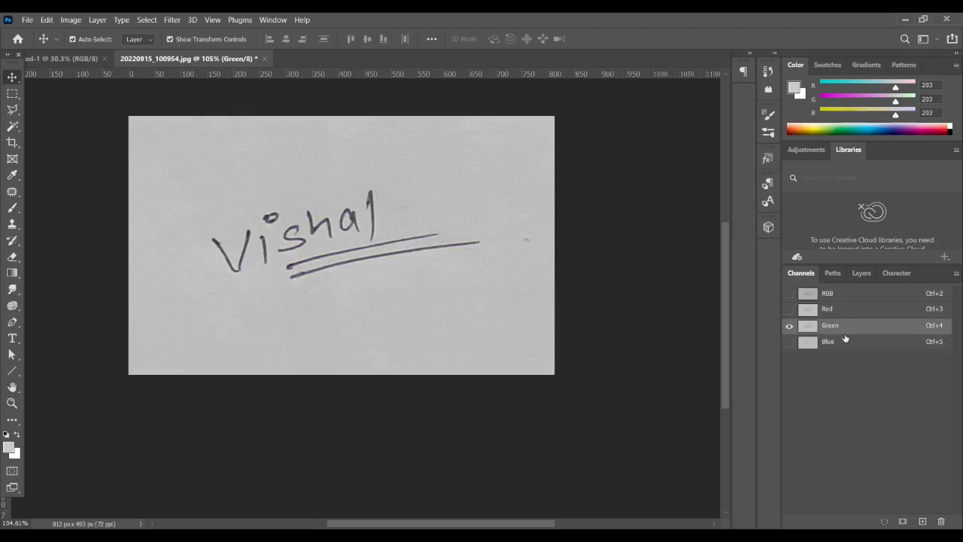
click(845, 342)
click(843, 314)
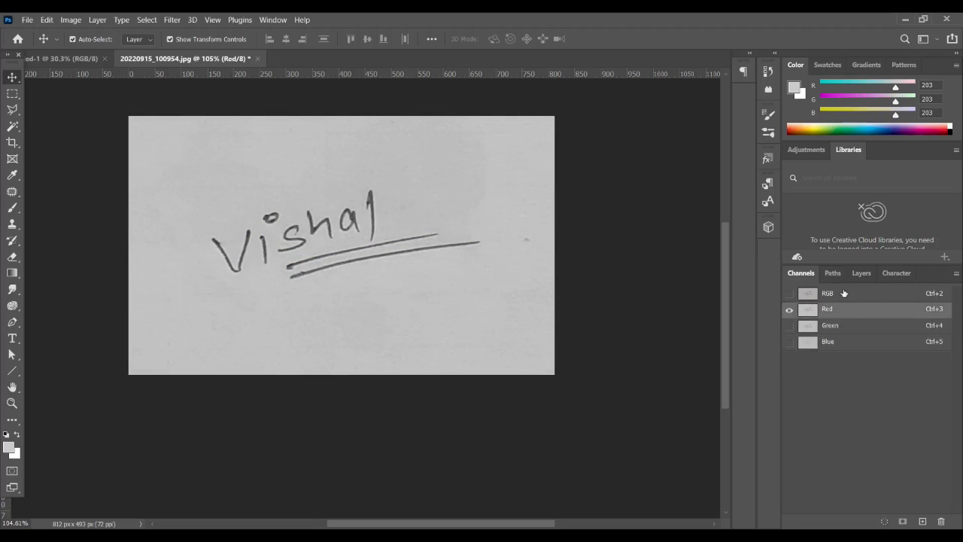
click(843, 293)
click(841, 308)
click(843, 325)
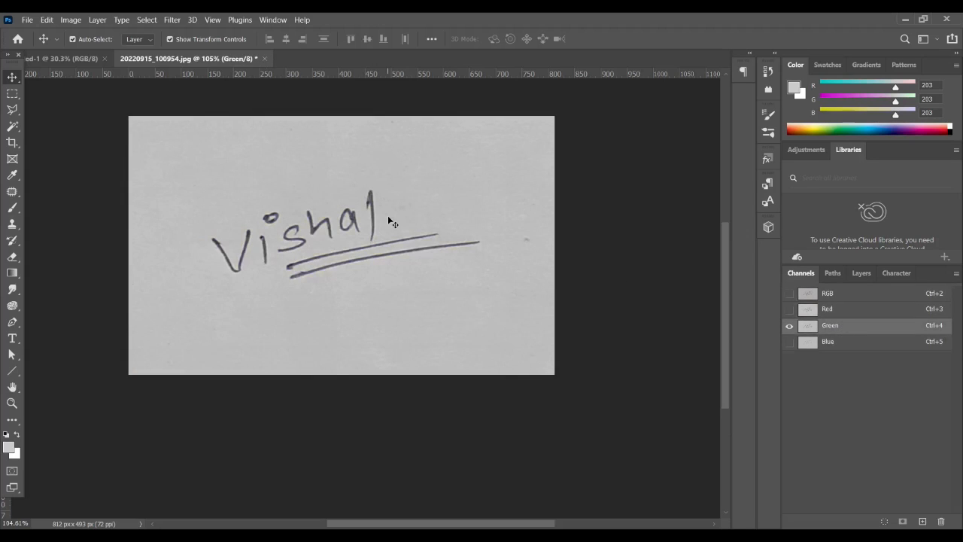
Apply a Curves adjustment to the Green channel with the white point input at 144 and the black point input at 107
click(70, 20)
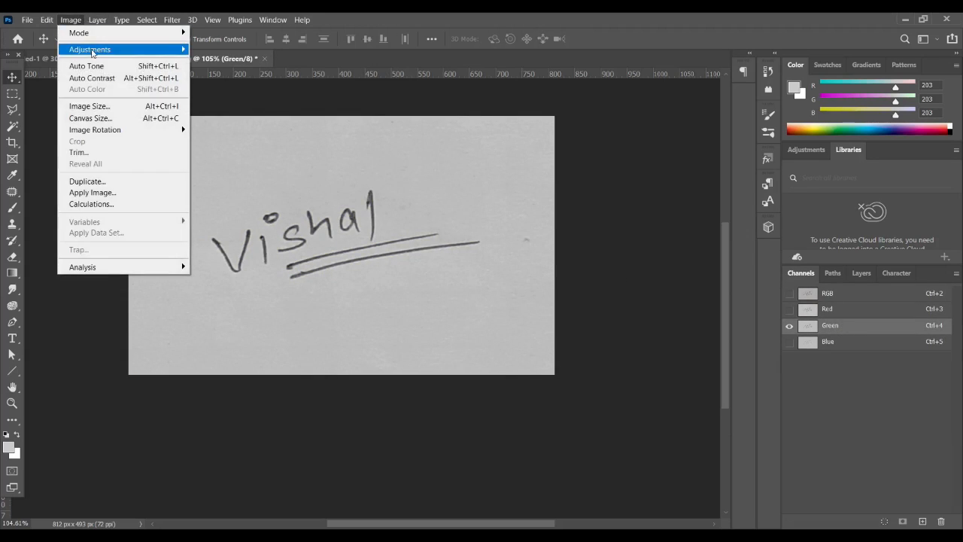
mouse_move(91, 51)
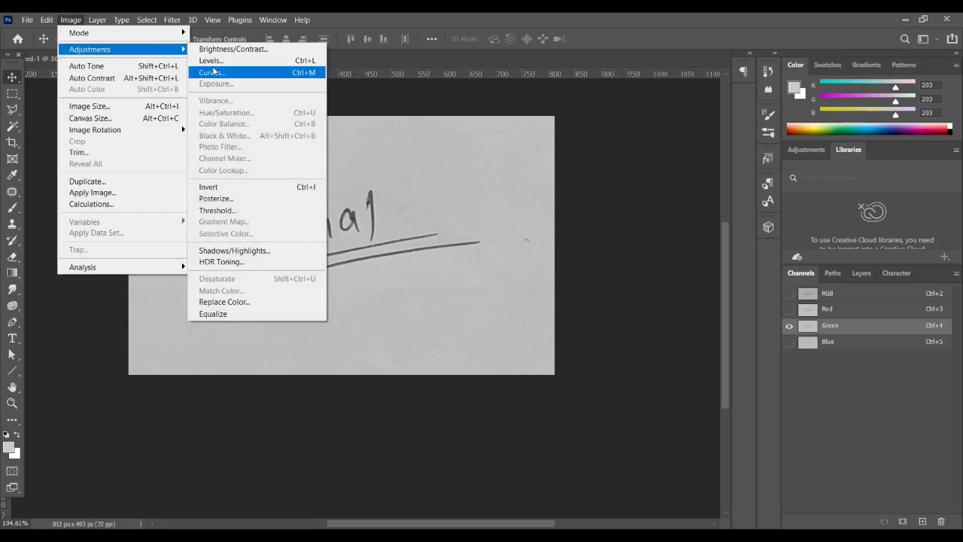
click(212, 72)
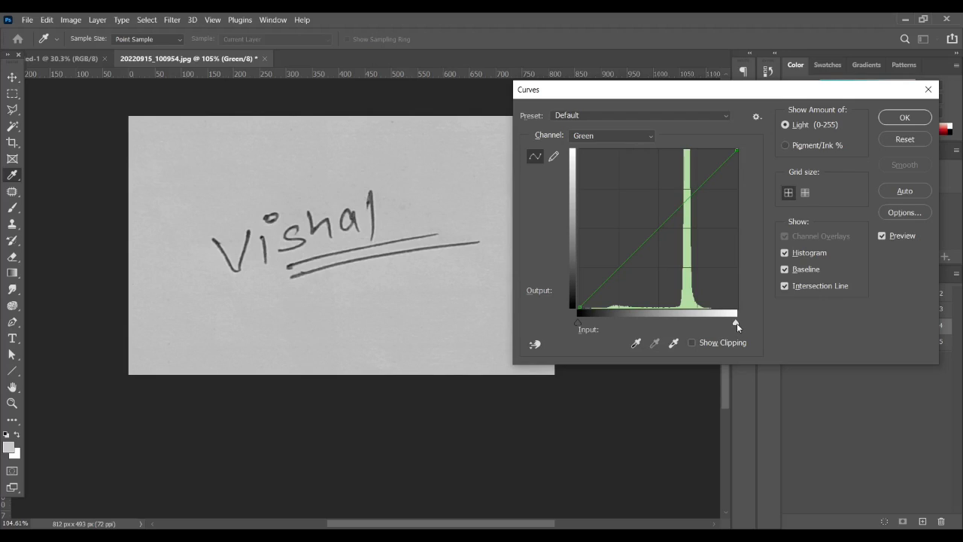
drag(736, 323, 667, 323)
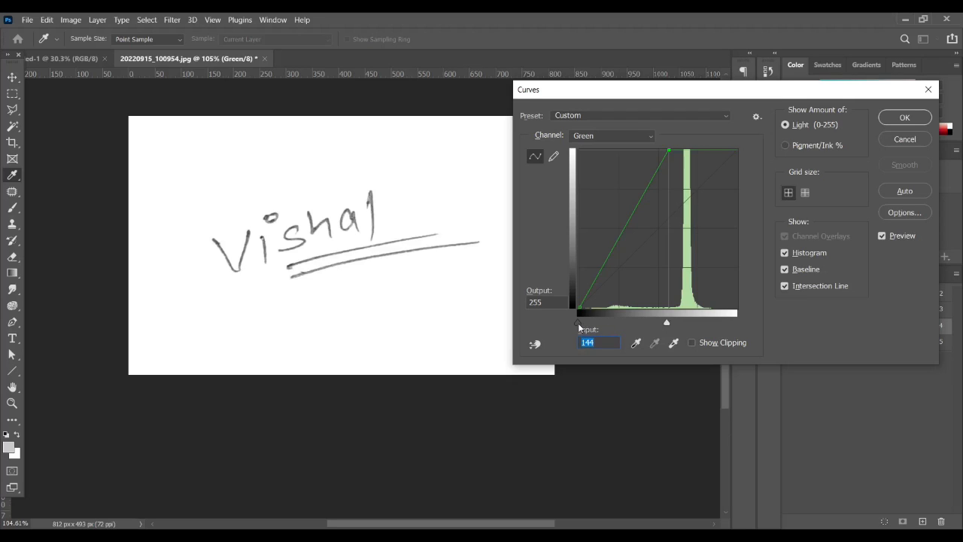
drag(666, 322, 667, 321)
key(alt)
drag(575, 322, 644, 325)
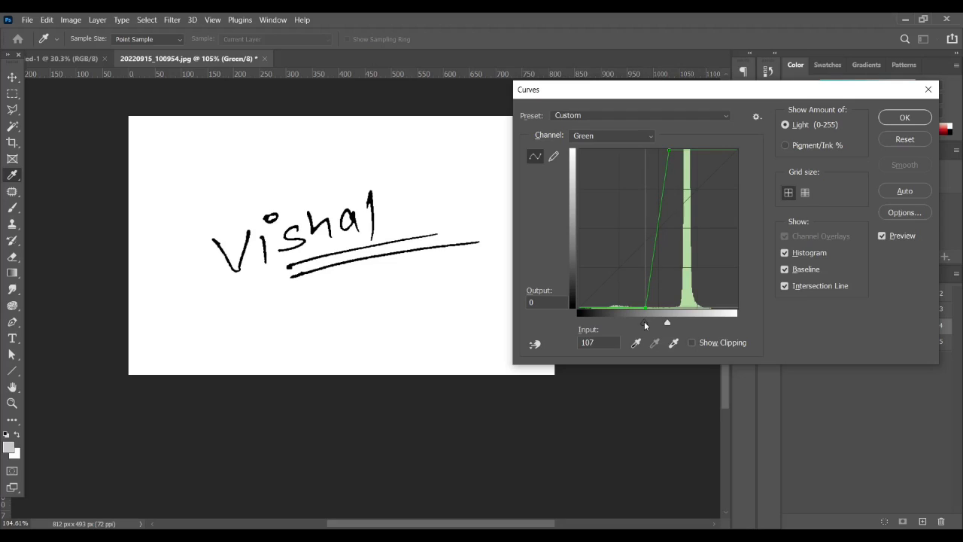
drag(644, 325, 645, 324)
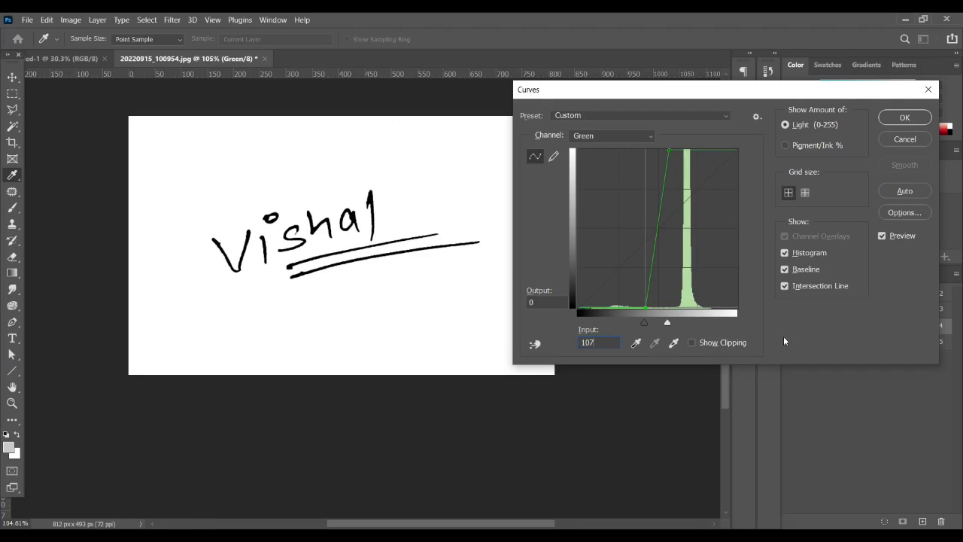
click(884, 120)
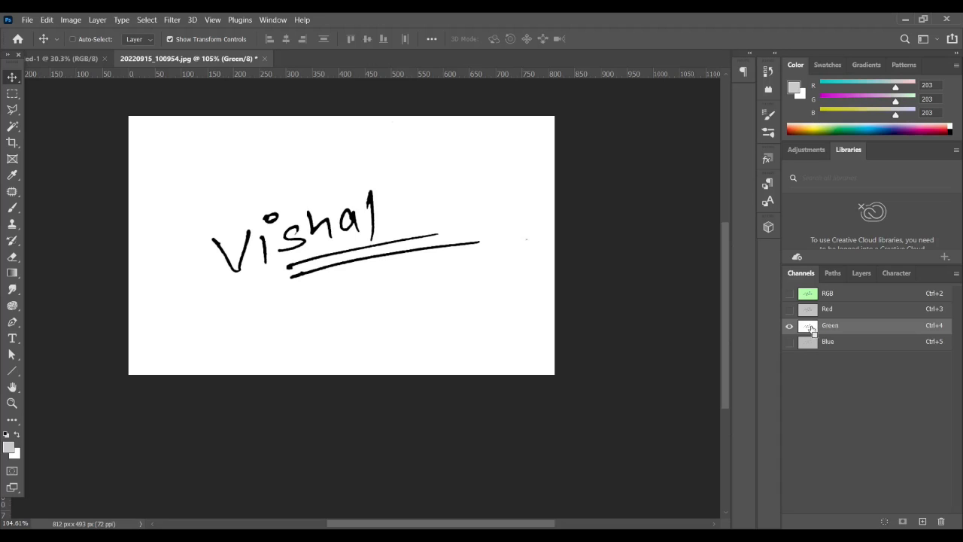
Load the Green channel as a selection and invert it so only the signature strokes are selected
ctrl+click(809, 329)
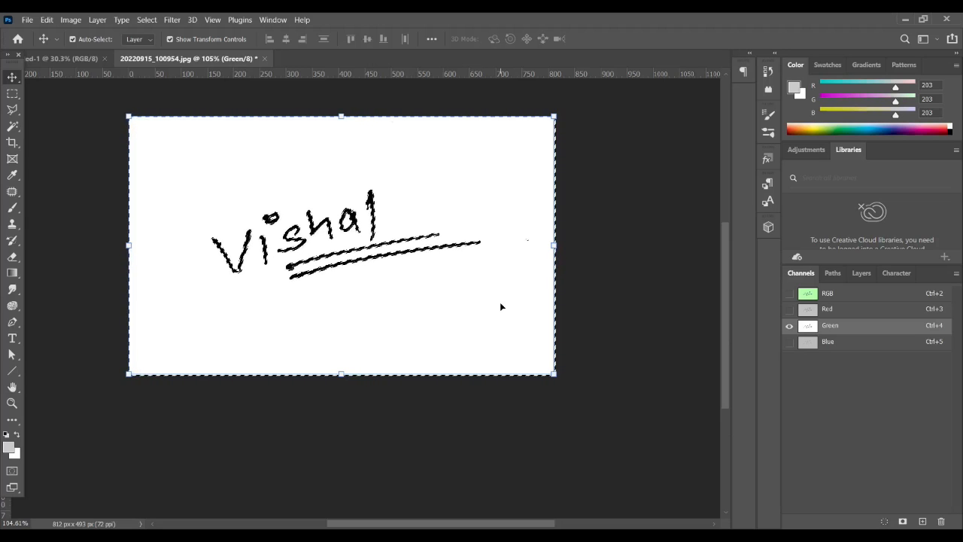
key(ctrl)
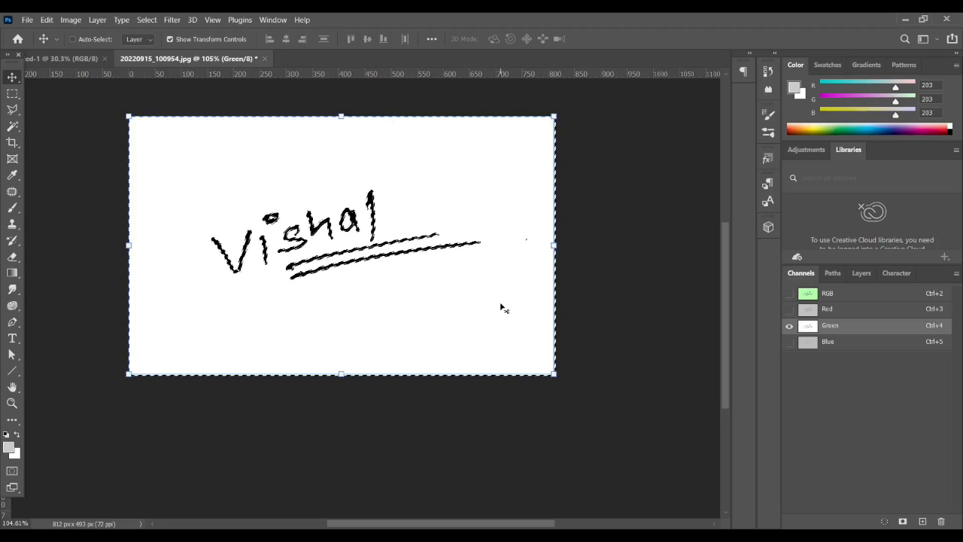
key(ctrl+shift+i)
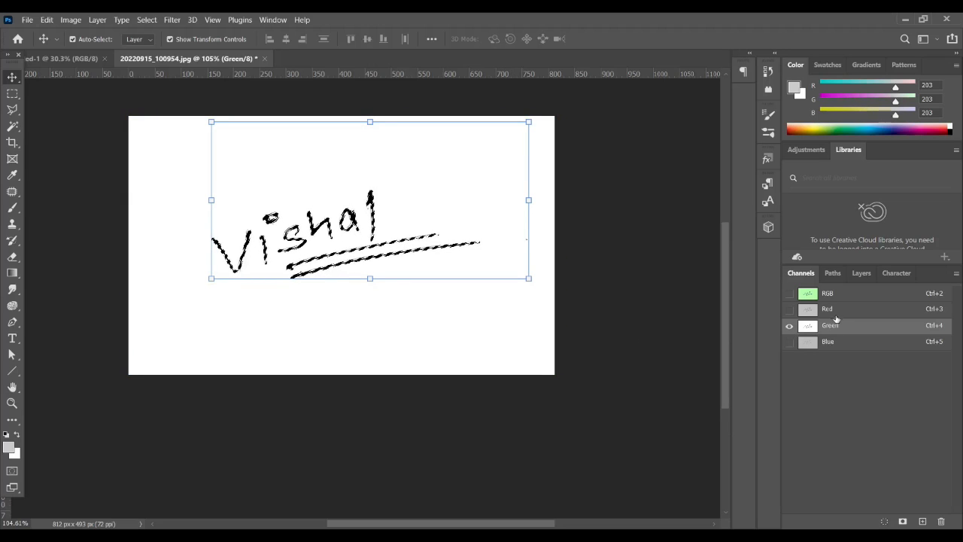
Add a new empty layer above the Background and hide the Background layer
click(859, 275)
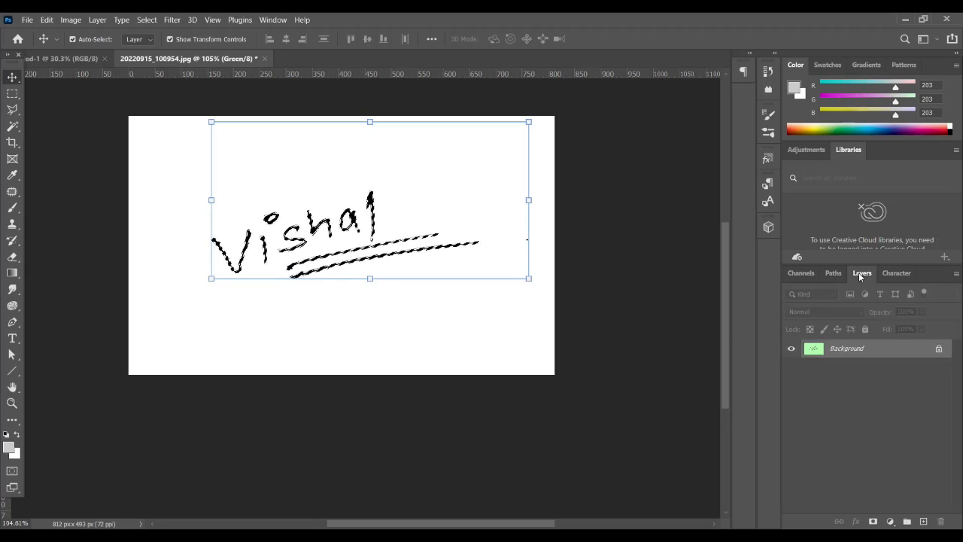
click(924, 521)
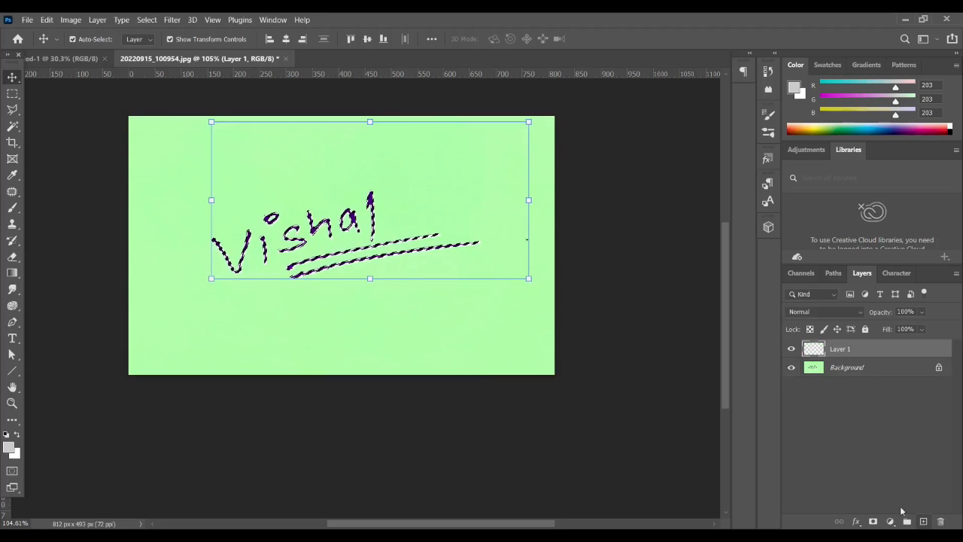
click(791, 367)
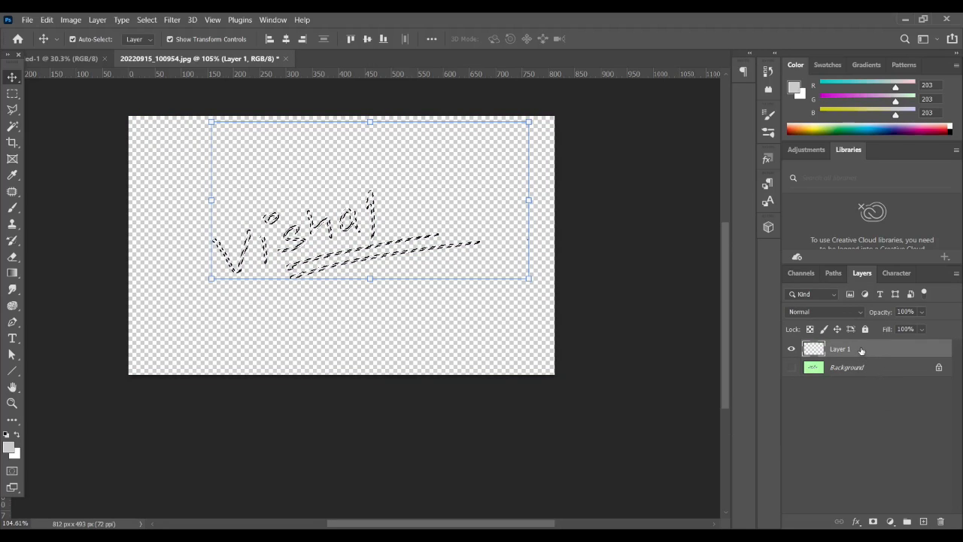
Fill the selected signature strokes with a Solid Color fill layer in red #b20f0f
click(889, 522)
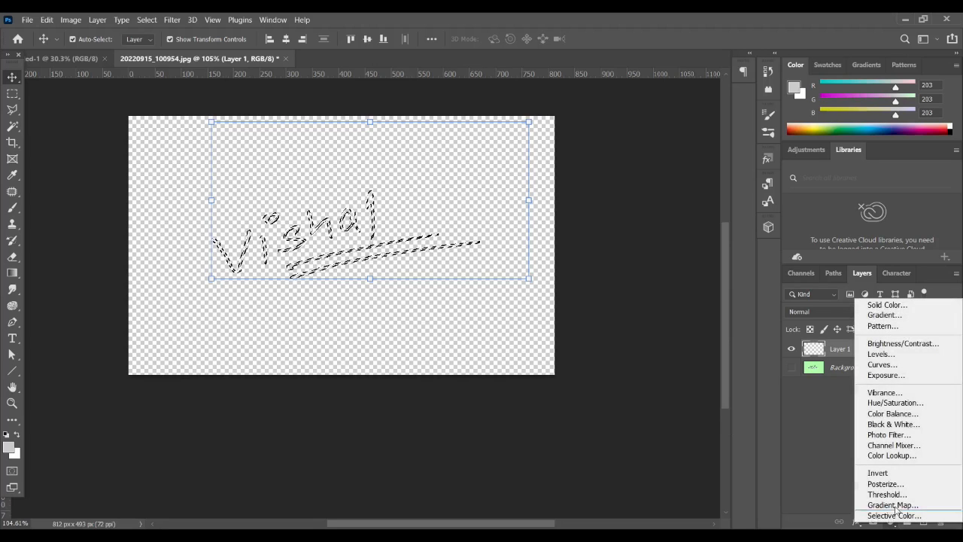
click(886, 305)
click(745, 307)
click(751, 247)
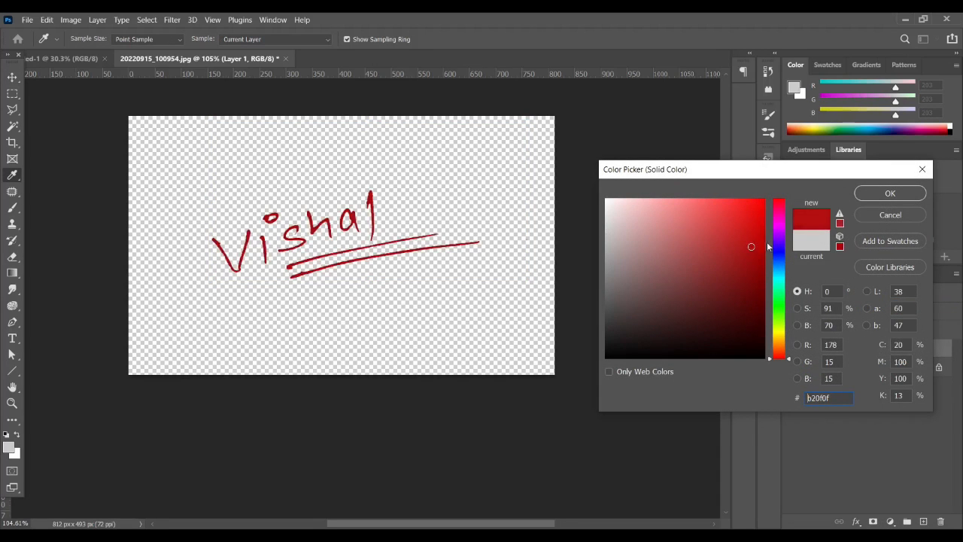
click(869, 192)
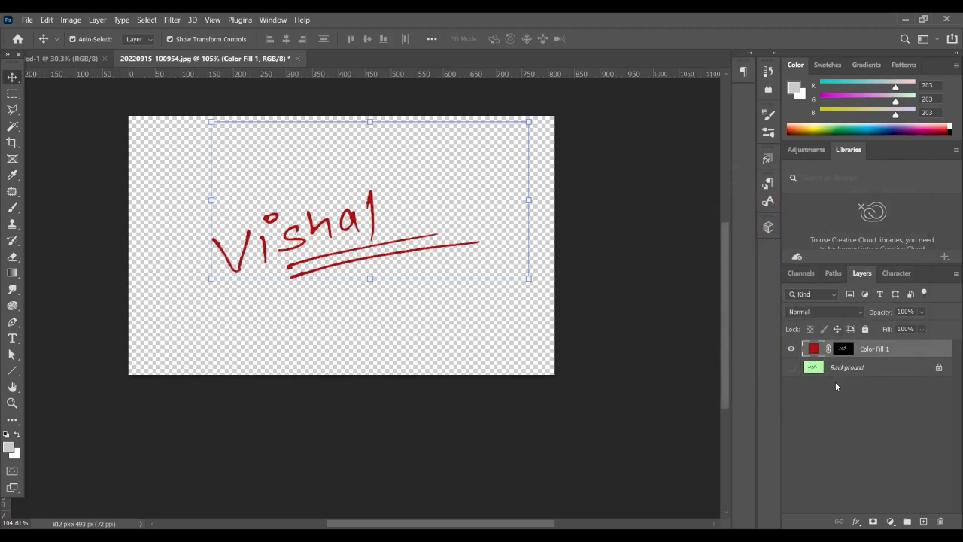
Move the red signature a short distance down the canvas and deselect its layer
click(818, 432)
drag(185, 191, 424, 298)
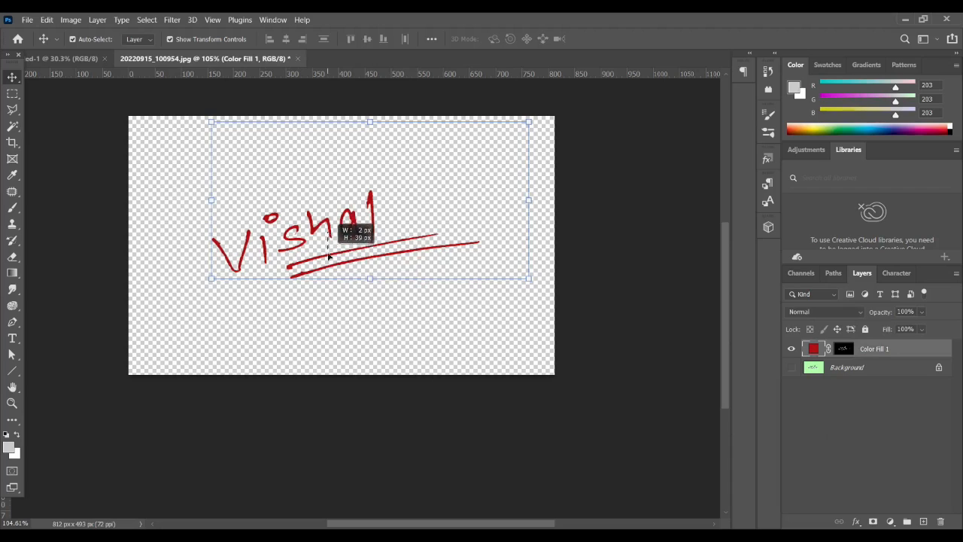
drag(328, 224, 325, 276)
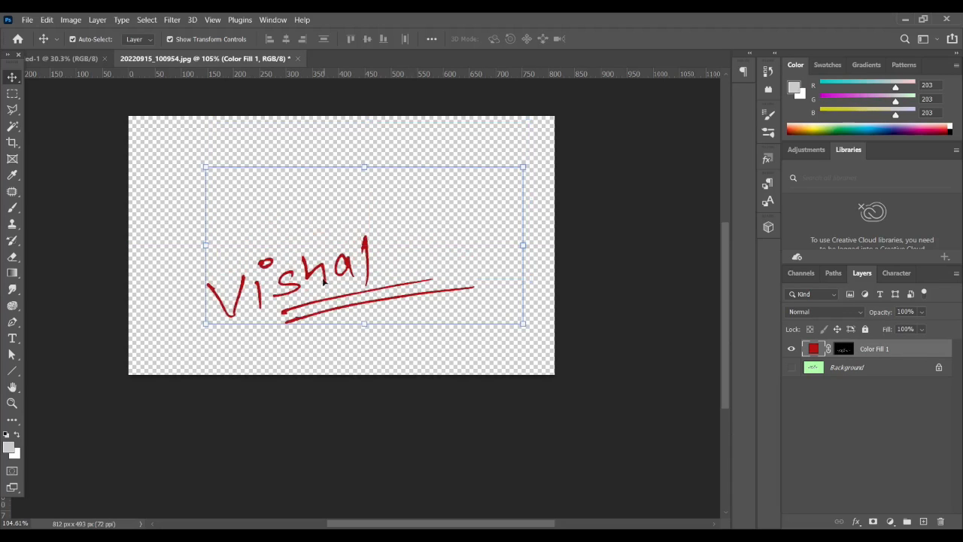
scroll(328, 308, up, 3)
scroll(328, 308, up, 2)
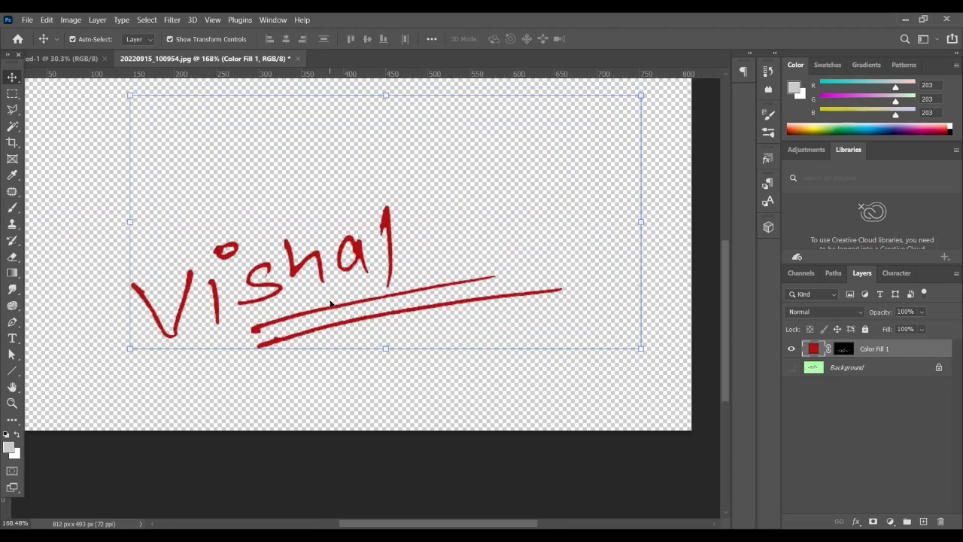
click(810, 439)
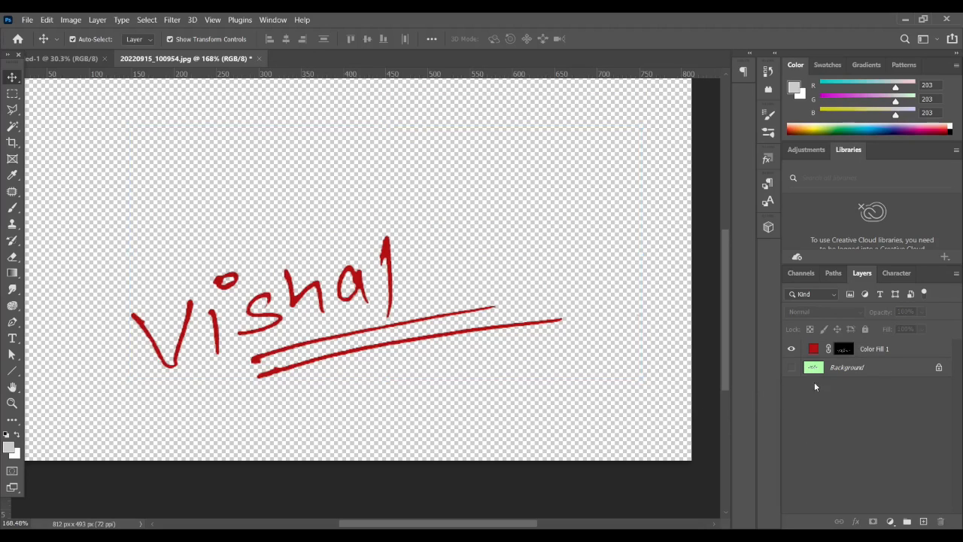
Change the signature's solid fill color to blue #3a24d8
click(813, 349)
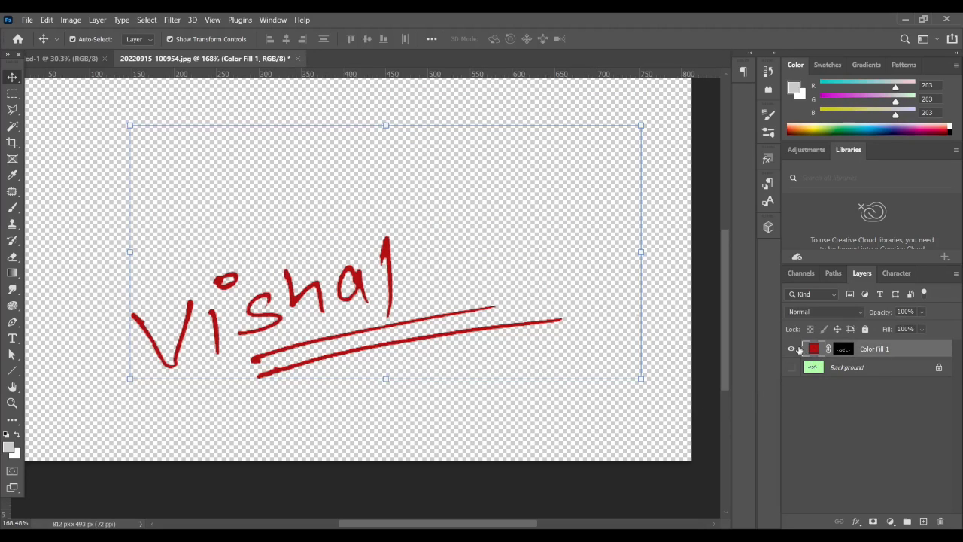
double_click(812, 349)
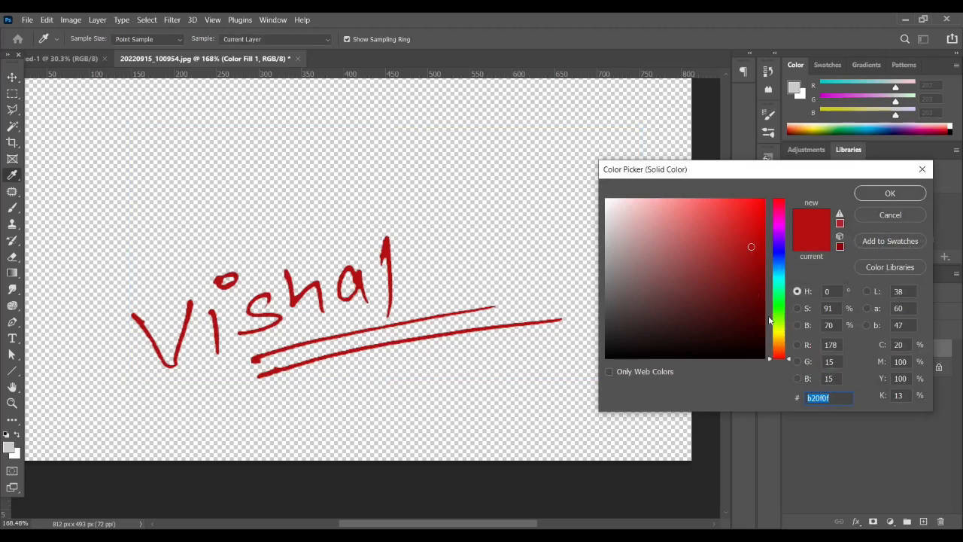
click(769, 268)
click(749, 226)
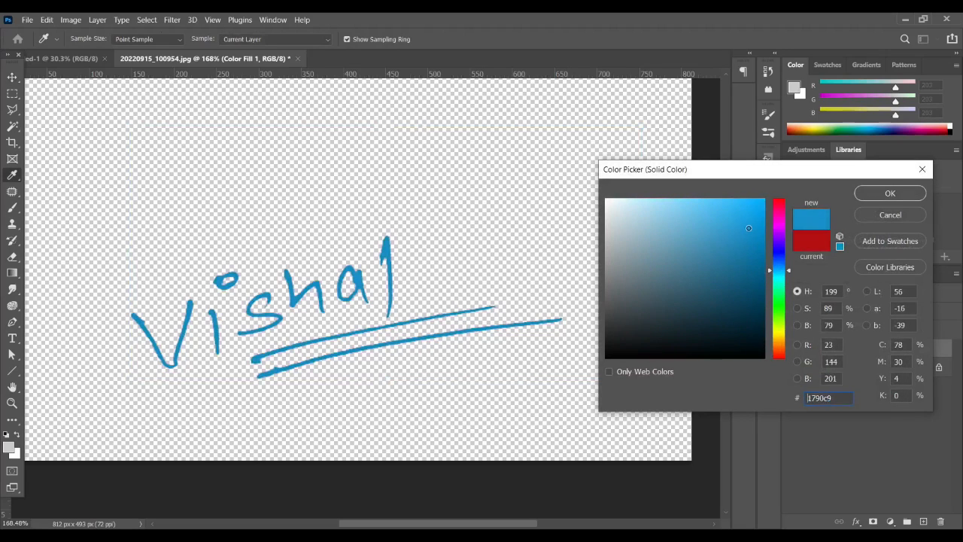
drag(780, 306, 779, 352)
click(745, 268)
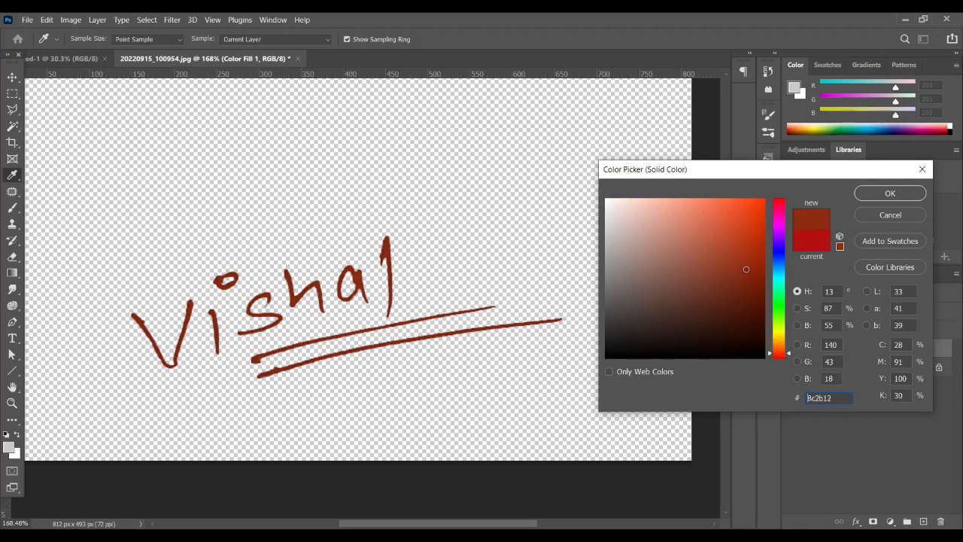
click(777, 251)
click(738, 222)
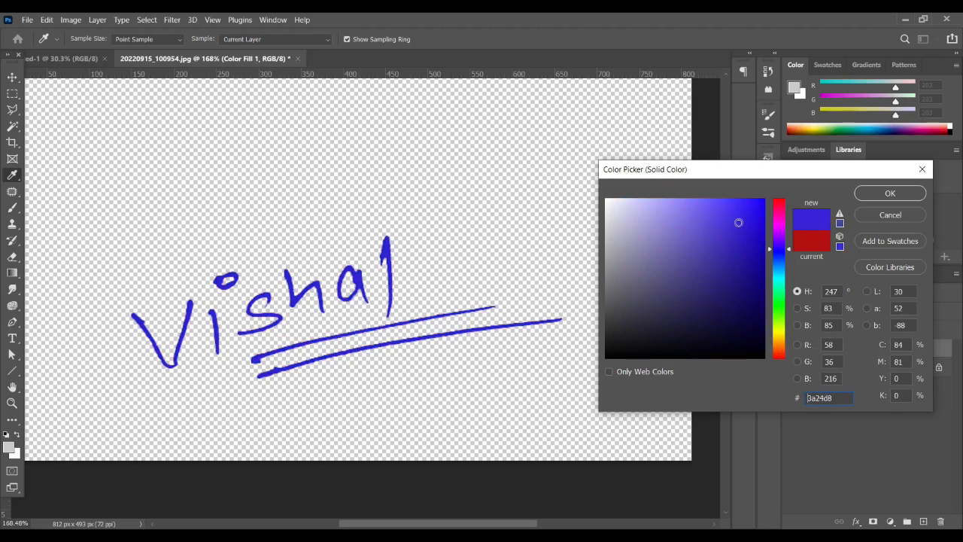
click(889, 197)
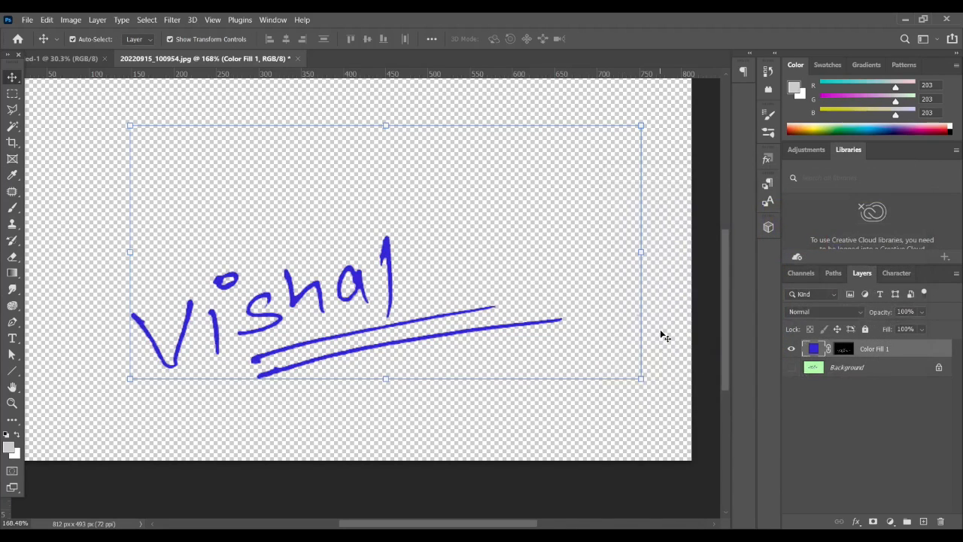
Try resizing and shifting the blue signature with its transform box, and undo these changes
scroll(477, 295, down, 1)
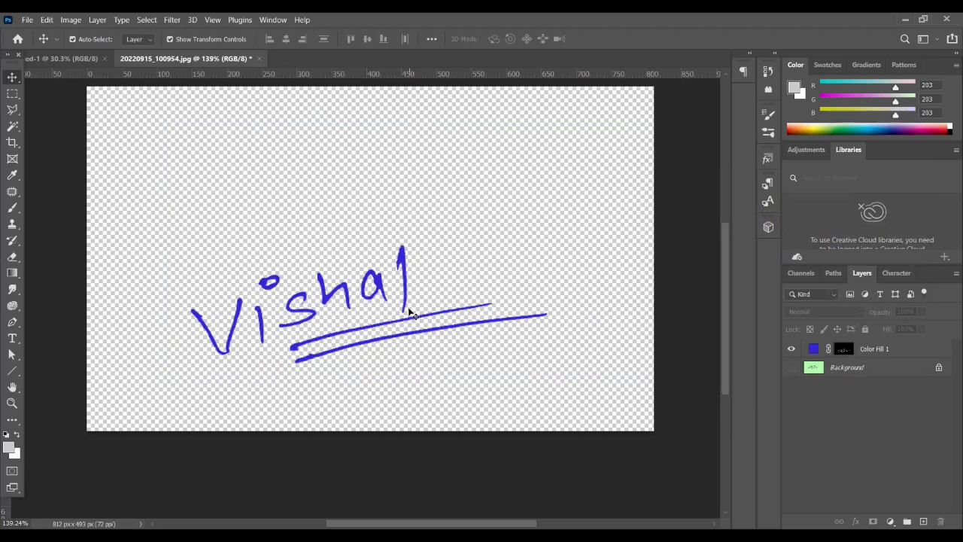
scroll(352, 313, up, 1)
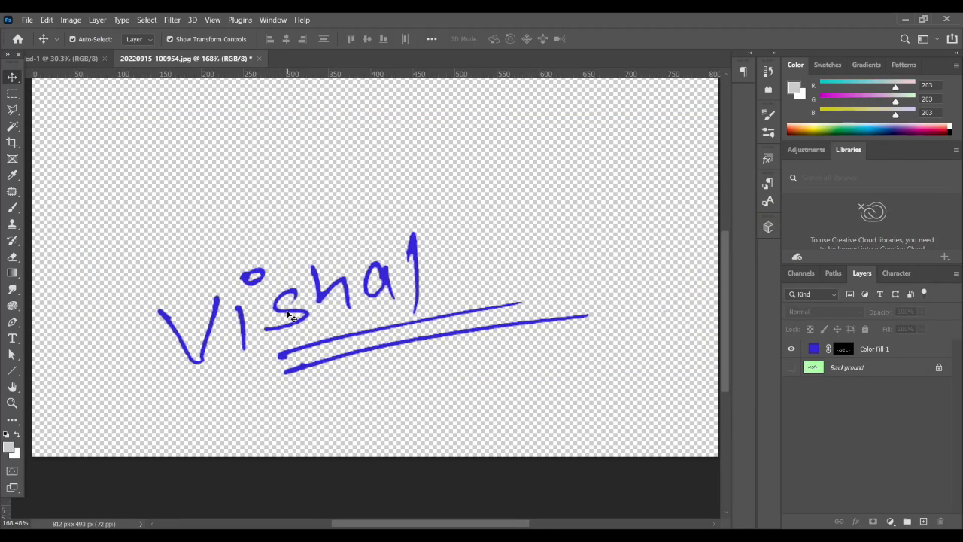
click(288, 312)
drag(159, 255, 321, 290)
drag(418, 314, 396, 314)
key(ctrl+z)
key(ctrl+z)
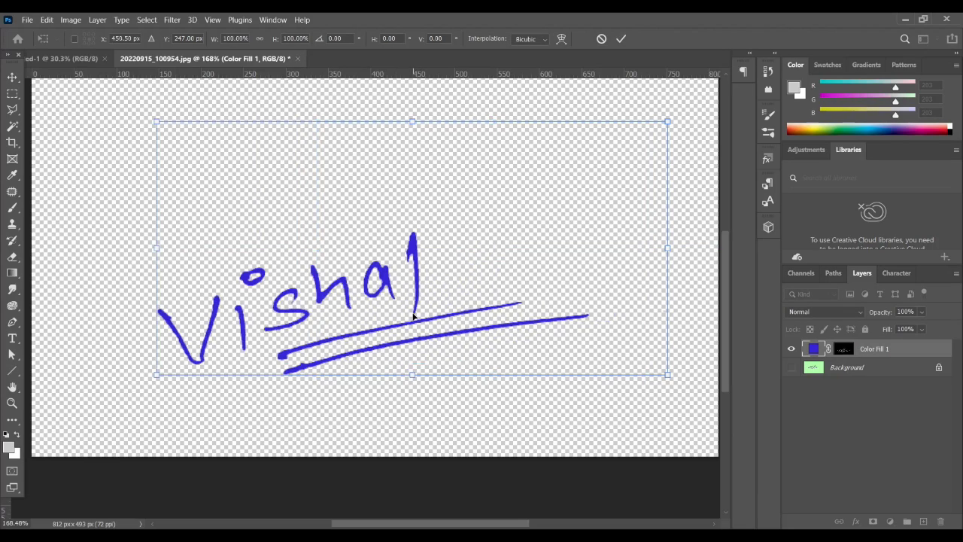